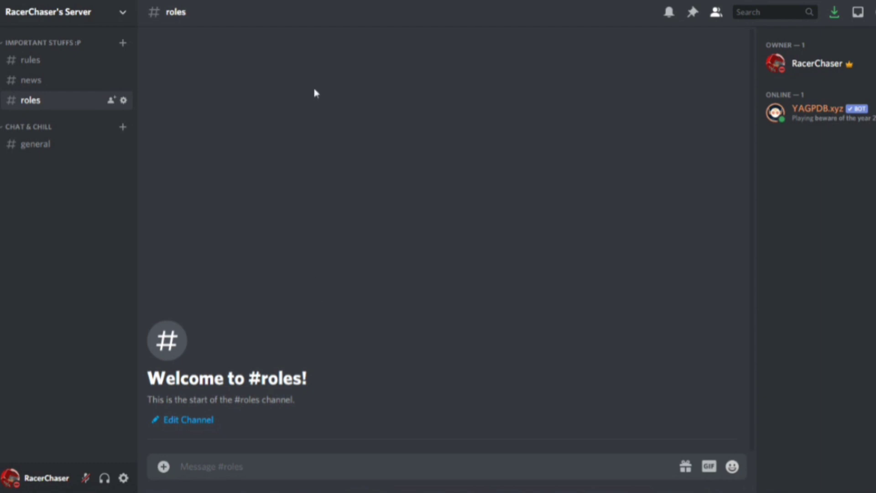
# Open the server's role settings and move the YAGPDB.xyz role to the top of the role list, above Red.
pyautogui.click(120, 13)
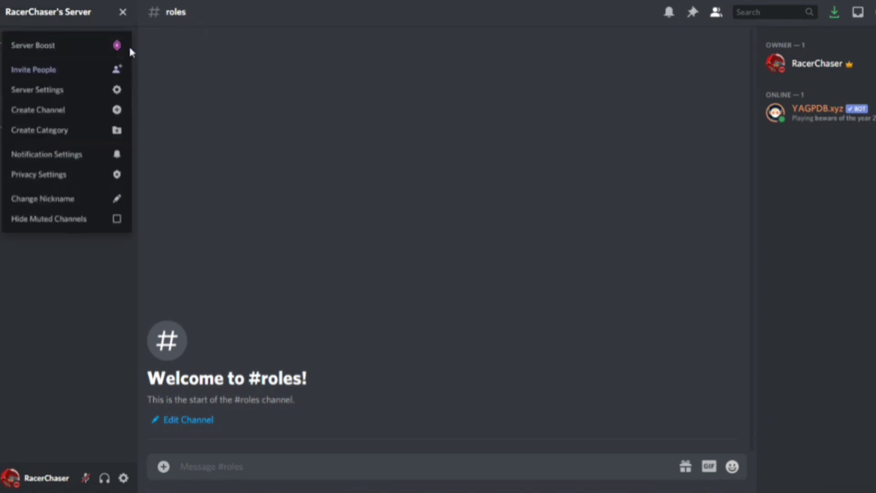
pyautogui.click(91, 100)
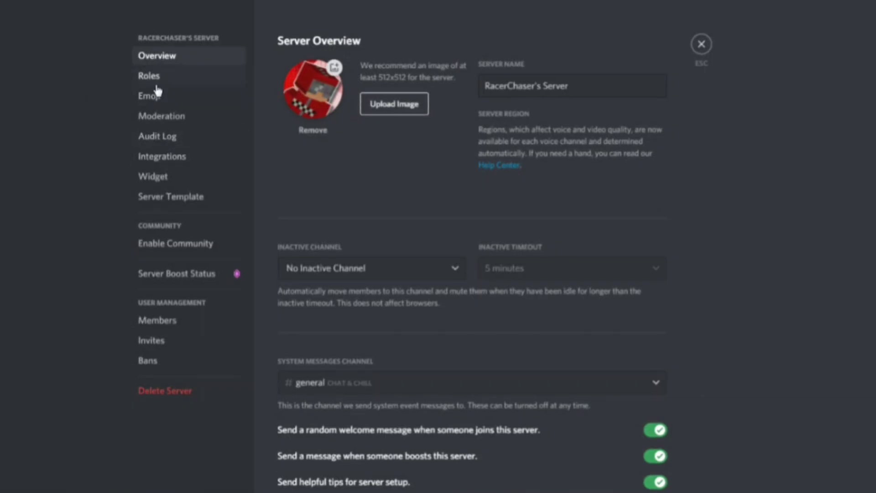
pyautogui.click(149, 77)
pyautogui.scroll(-2, 332, 267)
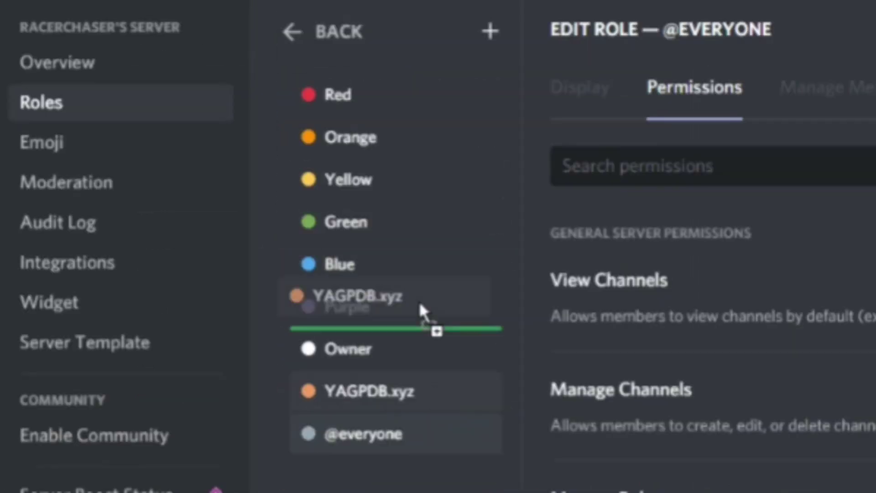
pyautogui.moveTo(419, 300); pyautogui.dragTo(373, 85)
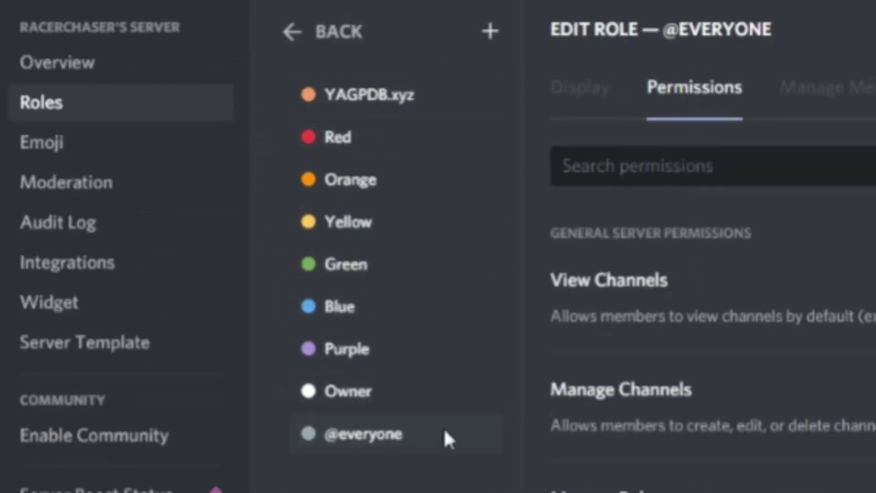
# Look through the permissions of the Red, Orange, Yellow, Blue and Green roles, and close the server settings.
pyautogui.click(468, 151)
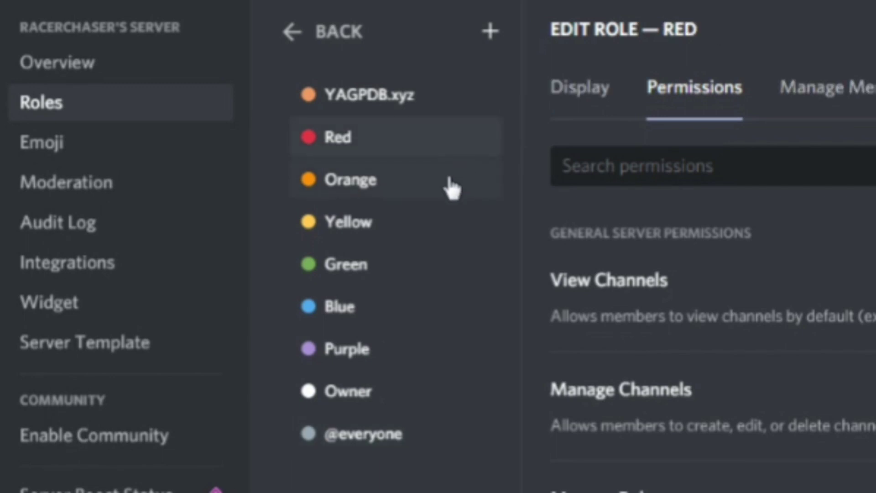
pyautogui.click(451, 187)
pyautogui.click(446, 220)
pyautogui.click(434, 300)
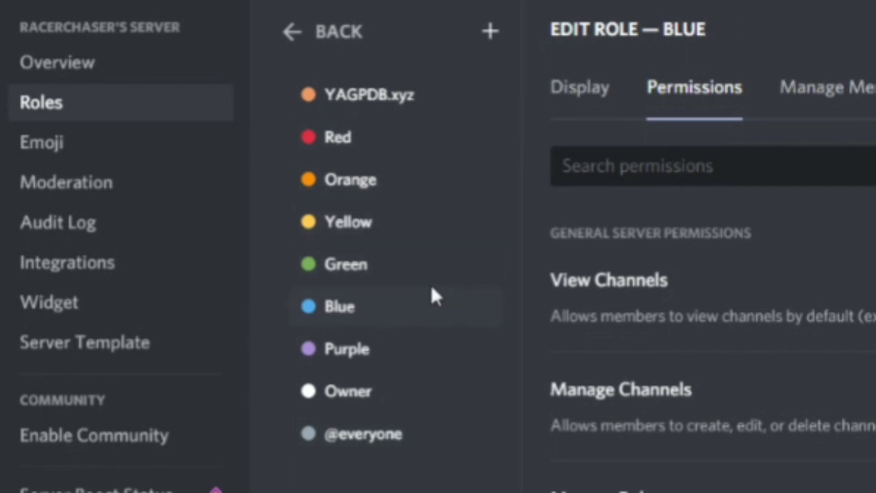
pyautogui.click(427, 275)
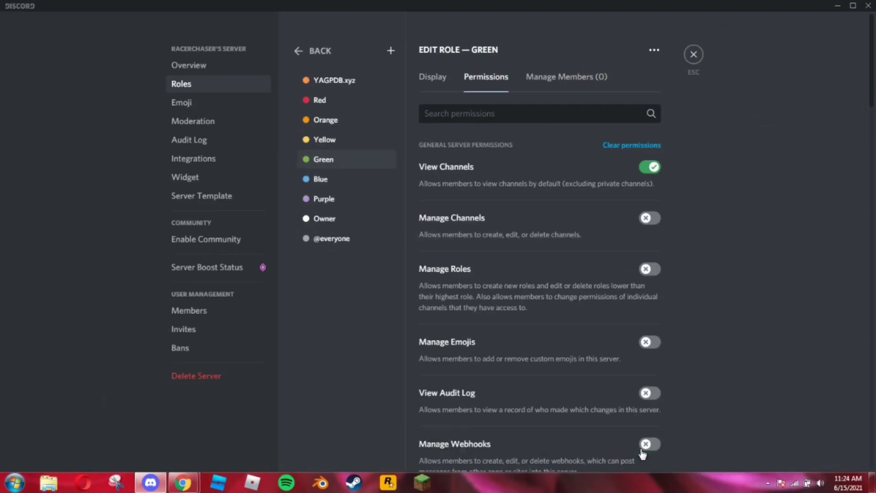
pyautogui.click(694, 55)
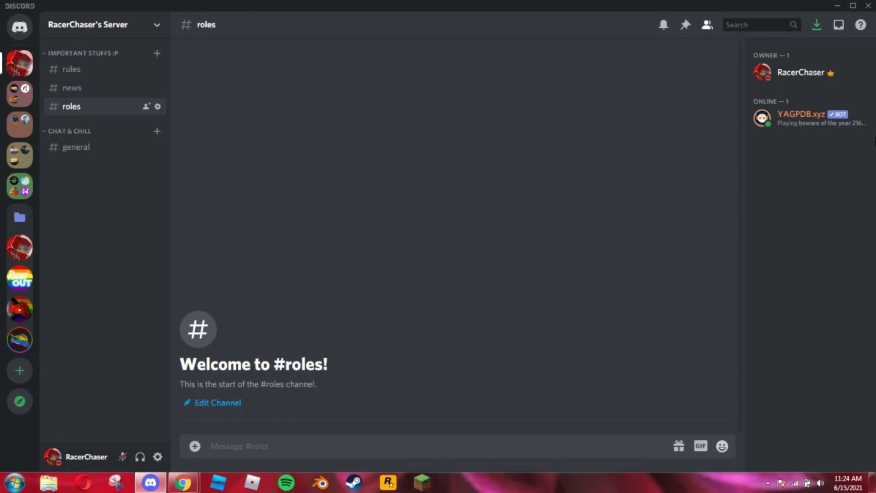
# Switch to the YAGPDB control panel in Chrome and choose RacerChaser's Server as the server to manage.
pyautogui.click(321, 439)
pyautogui.hotkey('alt', 'Tab')
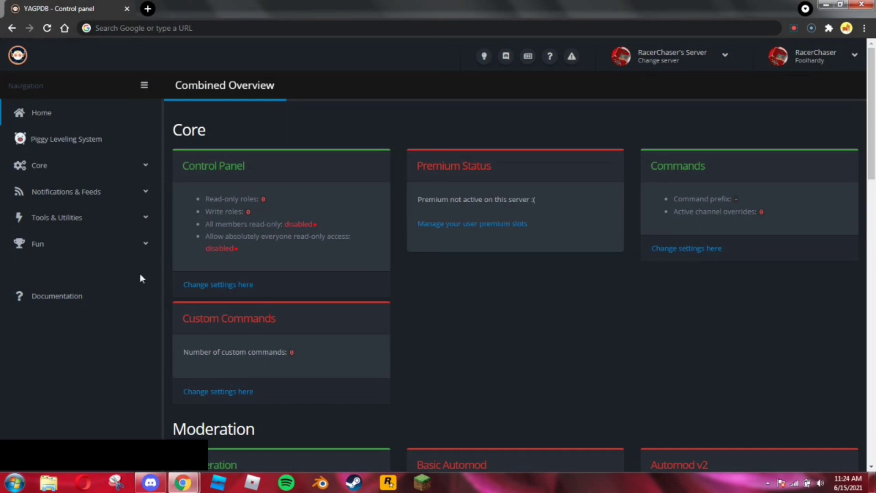
pyautogui.click(710, 61)
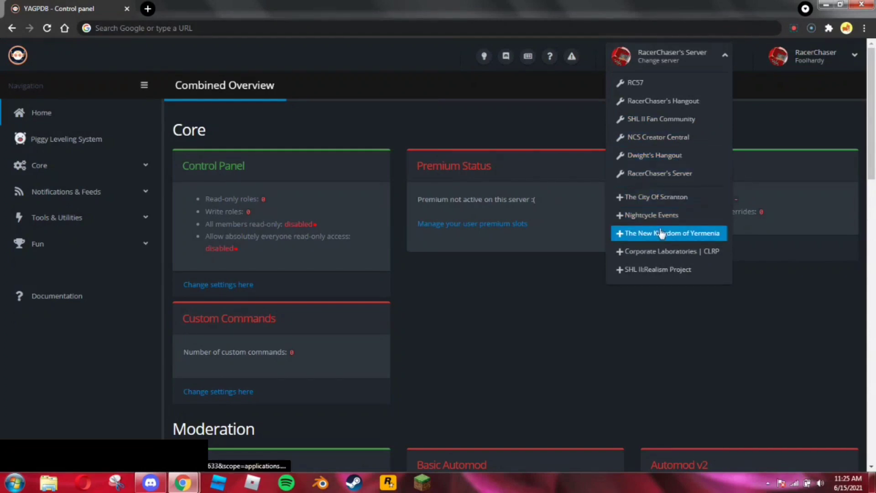
pyautogui.scroll(-2, 673, 194)
pyautogui.scroll(2, 673, 193)
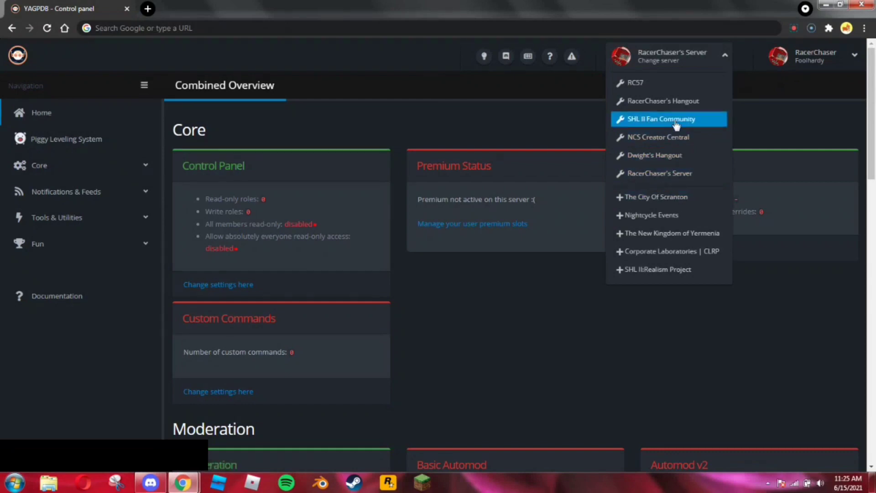
pyautogui.click(671, 176)
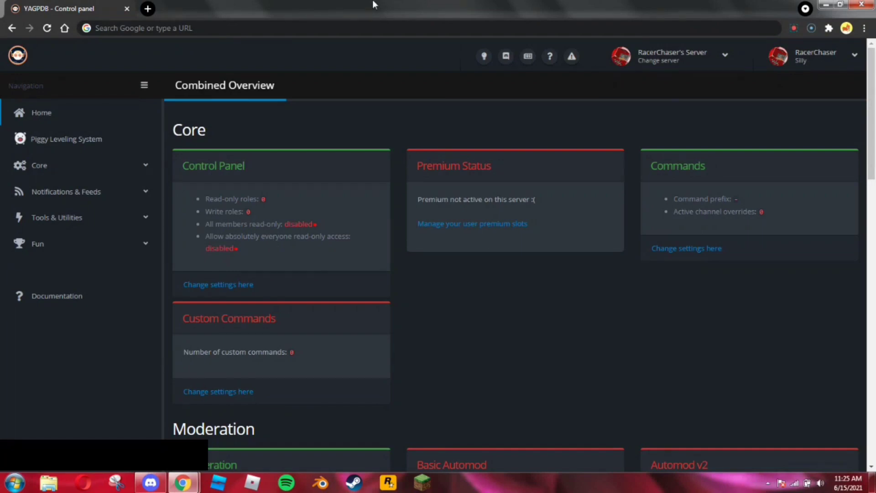
# Open the Role Commands settings of the bot for this server.
pyautogui.click(111, 225)
pyautogui.scroll(-2, 104, 245)
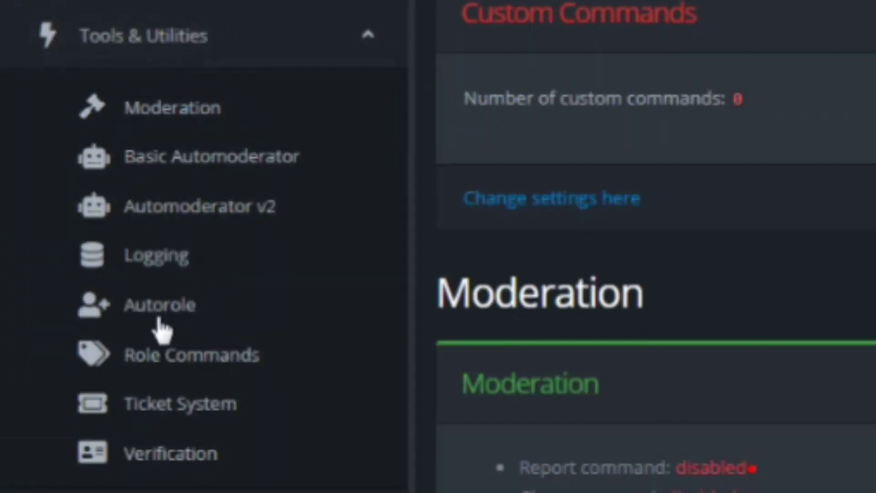
pyautogui.click(146, 307)
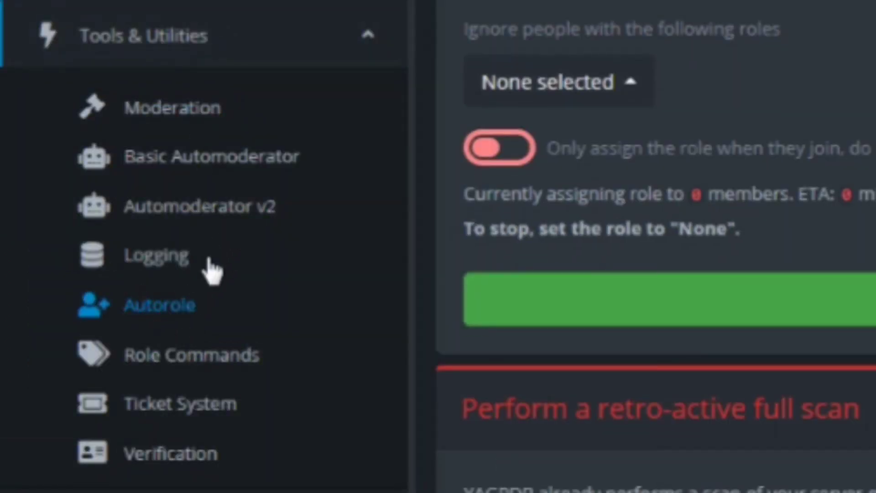
pyautogui.click(184, 357)
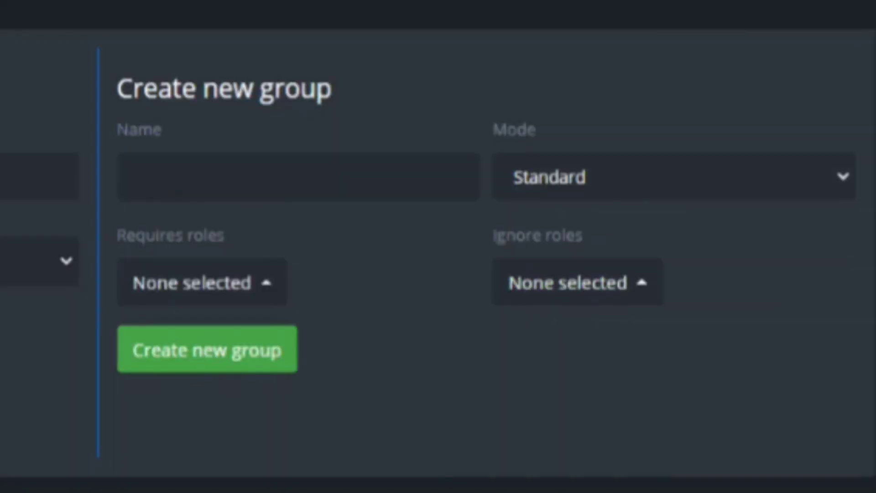
# Create a new role group named Colors in Single mode, with no required or ignored roles.
pyautogui.click(260, 183)
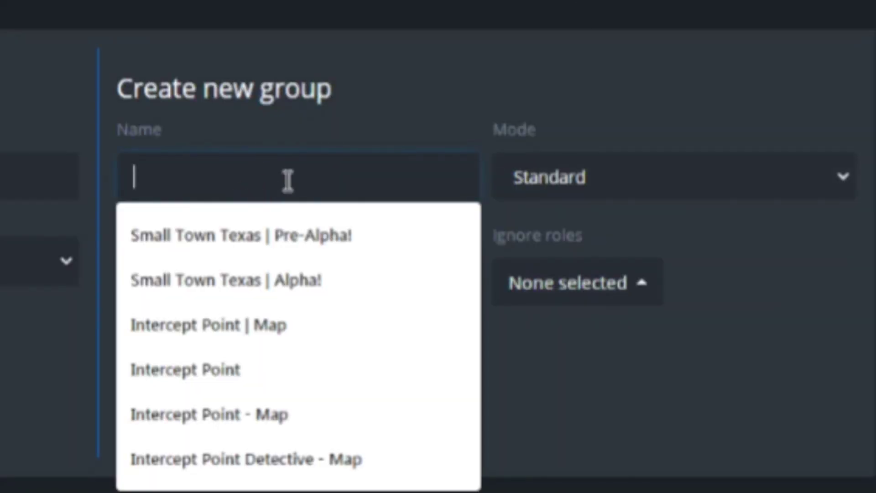
pyautogui.write('Colors')
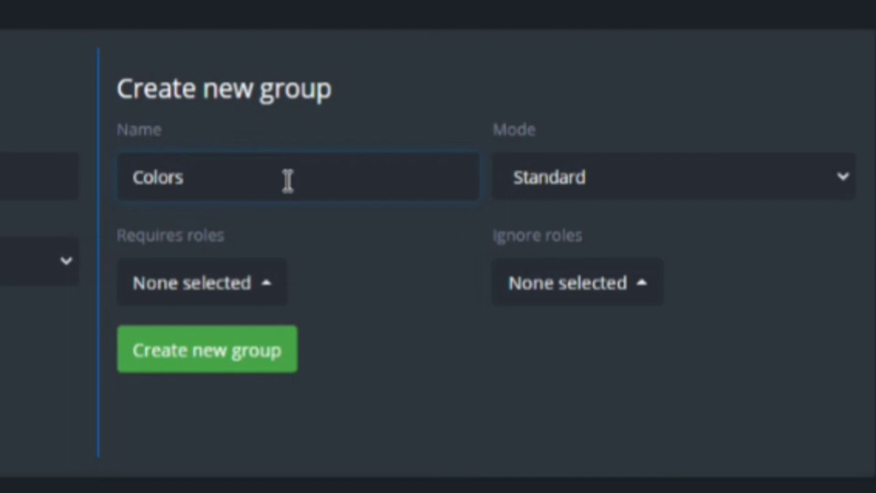
pyautogui.click(603, 176)
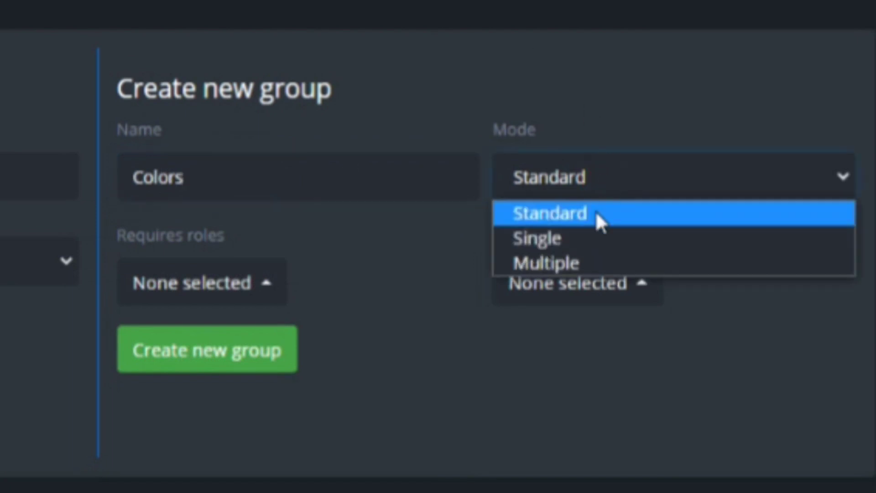
pyautogui.click(584, 238)
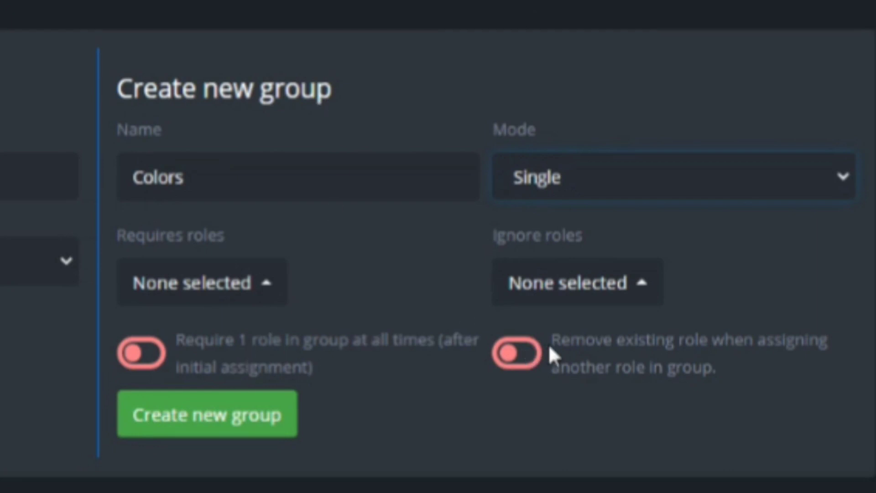
pyautogui.click(272, 286)
pyautogui.click(388, 281)
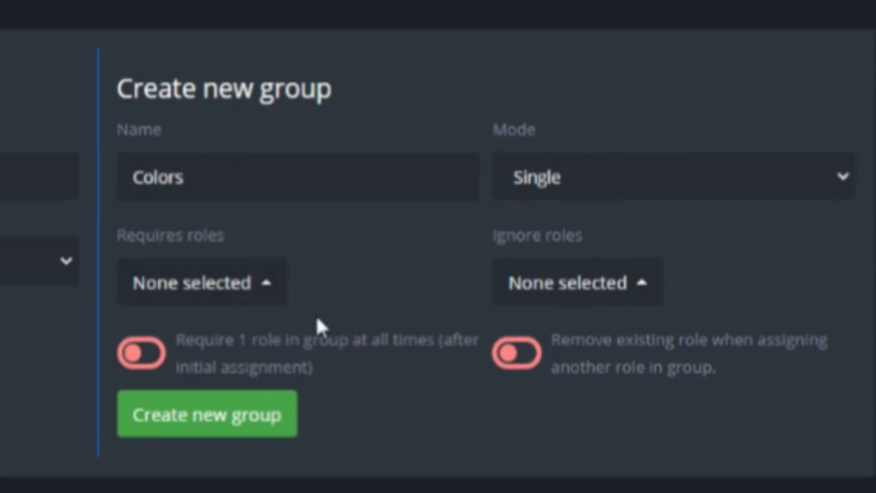
pyautogui.click(590, 294)
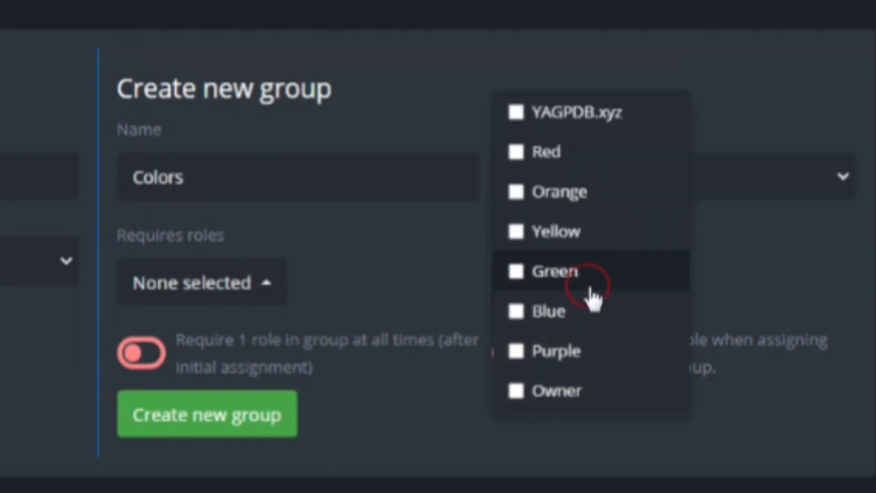
pyautogui.scroll(-3, 604, 319)
pyautogui.click(570, 424)
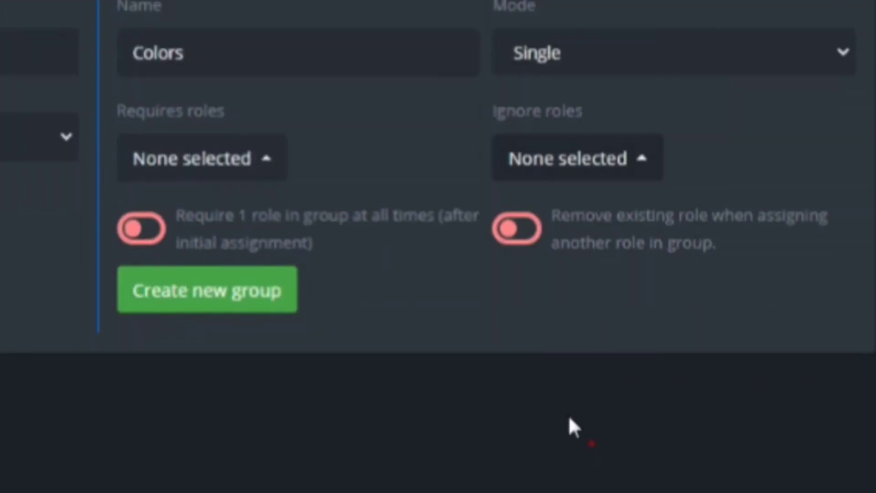
pyautogui.scroll(3, 570, 424)
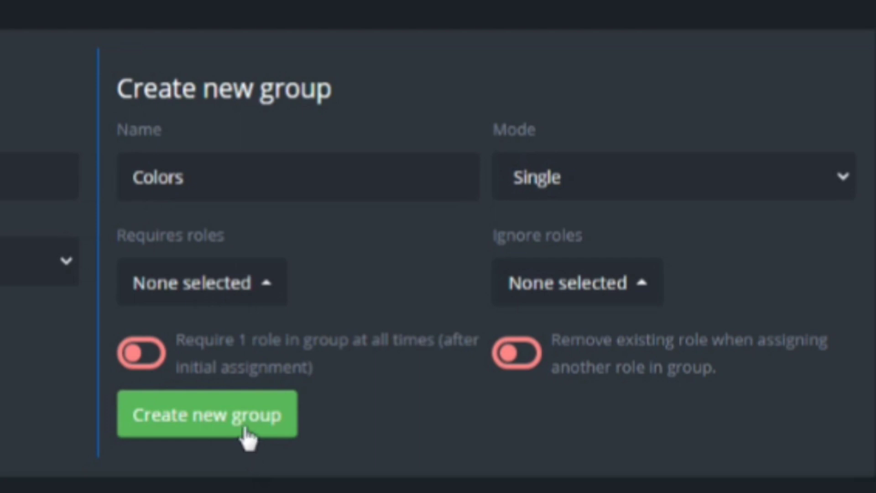
pyautogui.click(244, 409)
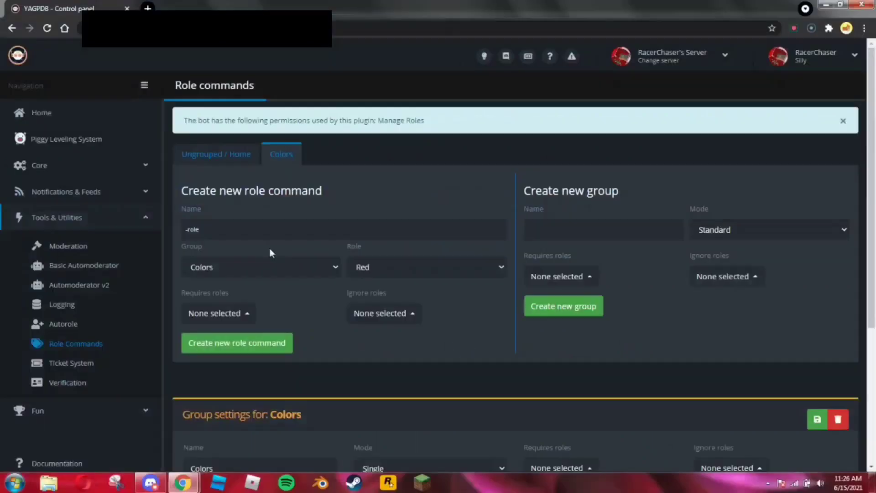
# Create a role command named Red in the Colors group that assigns the Red role.
pyautogui.click(270, 234)
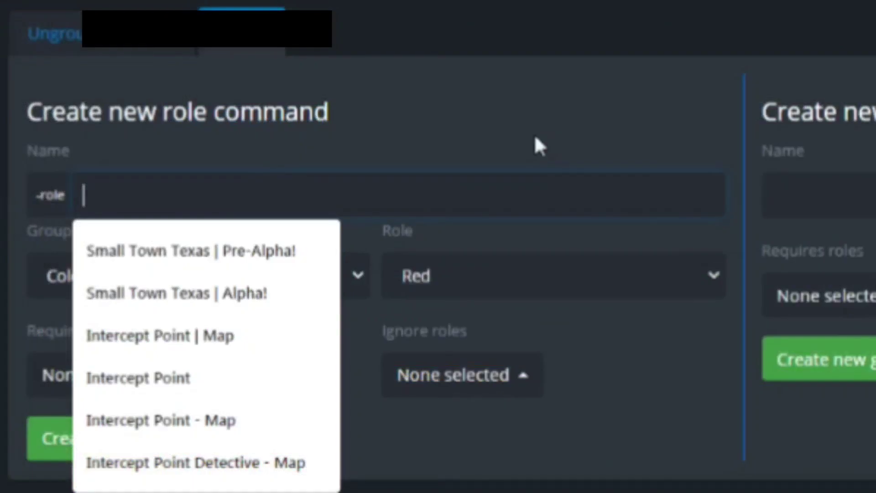
pyautogui.write('Red')
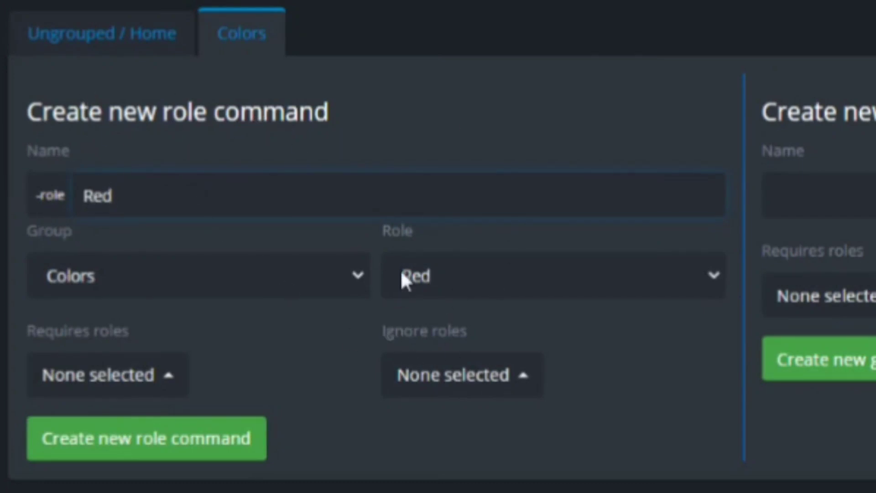
pyautogui.click(196, 438)
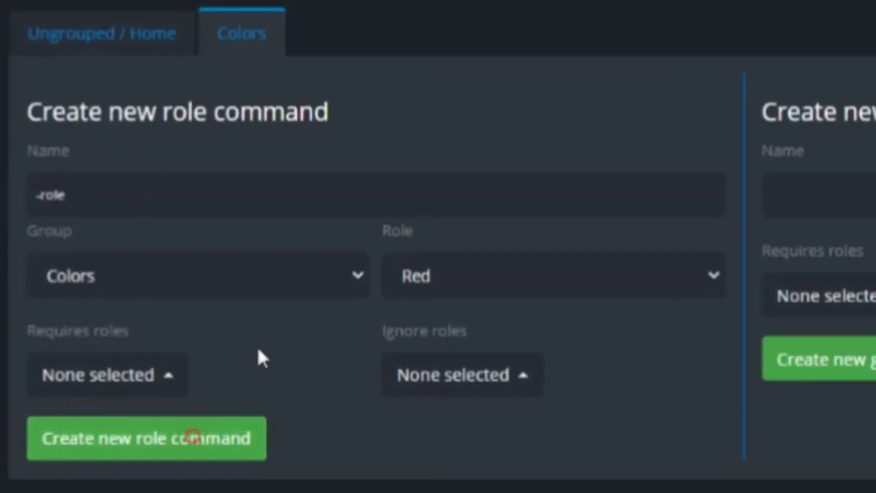
# Create a role command named Orange in the Colors group that assigns the Orange role.
pyautogui.click(219, 211)
pyautogui.write('orange')
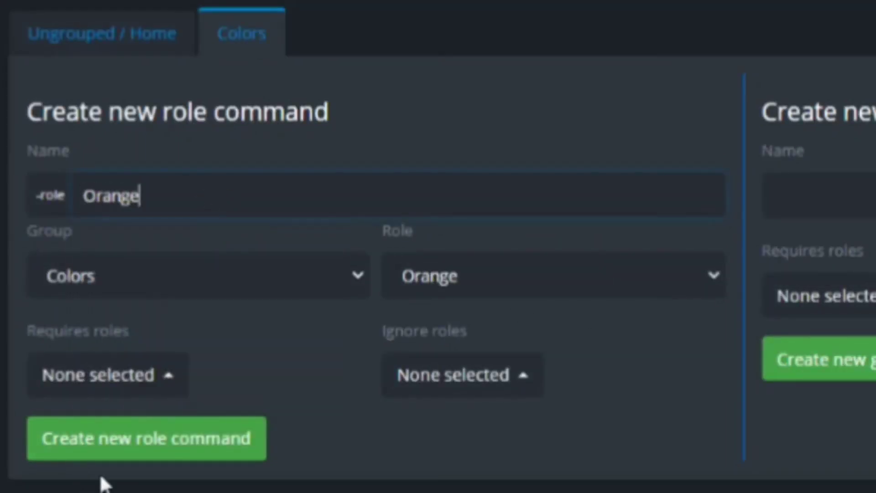
pyautogui.click(129, 445)
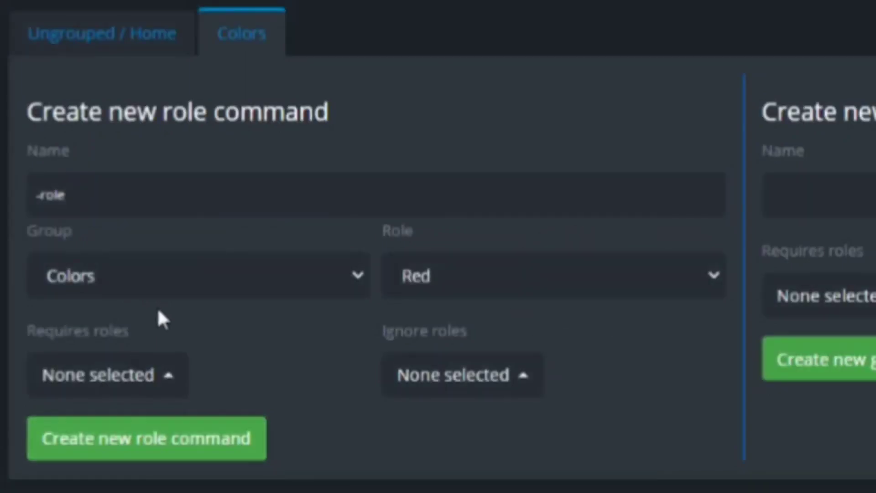
# Review the list of role commands in the Colors group and check the roles channel in Discord.
pyautogui.click(279, 189)
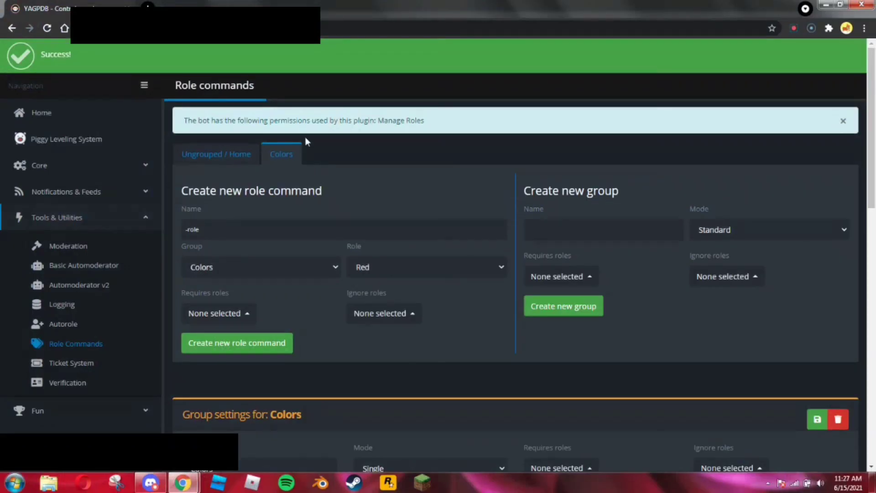
pyautogui.scroll(-8, 350, 262)
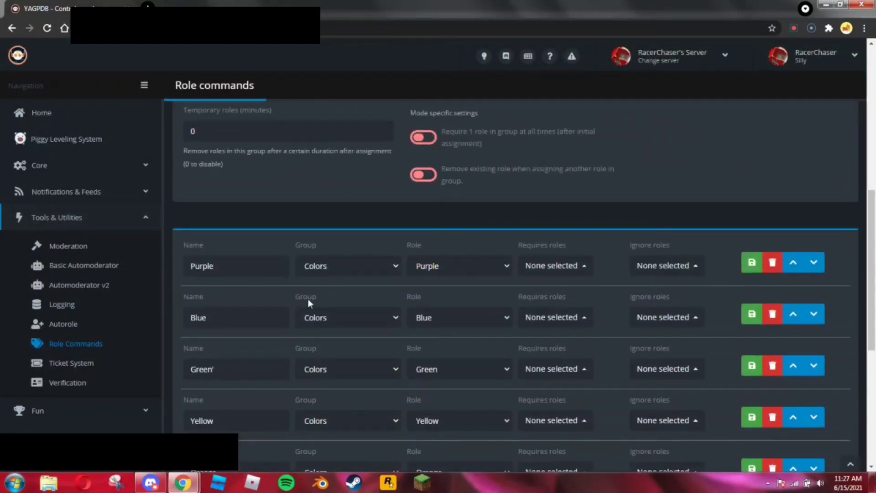
pyautogui.scroll(-3, 301, 292)
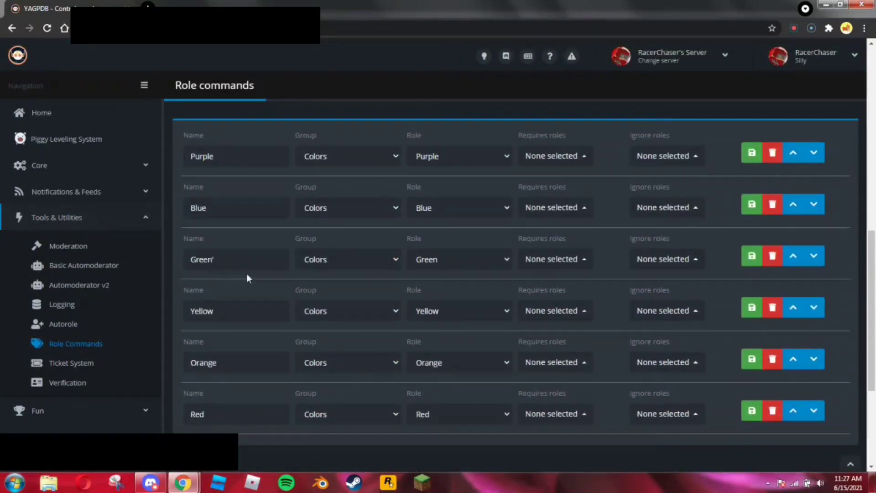
pyautogui.scroll(1, 246, 258)
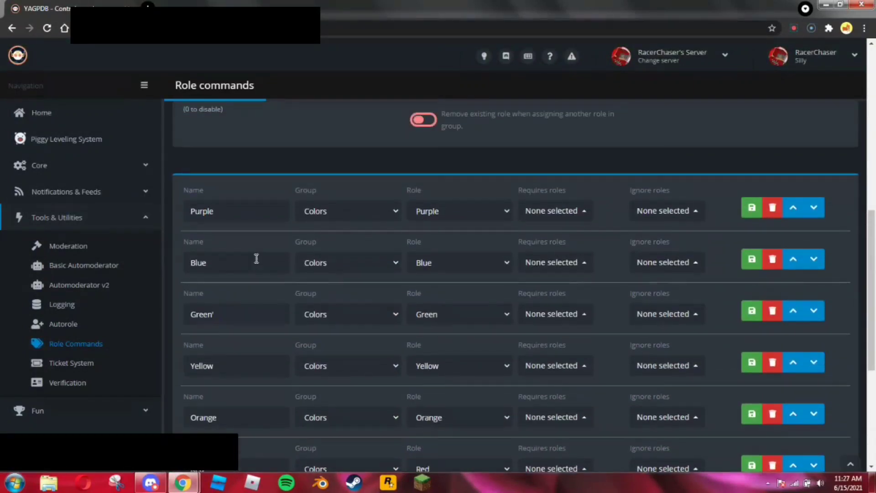
pyautogui.scroll(-1, 255, 257)
pyautogui.click(151, 482)
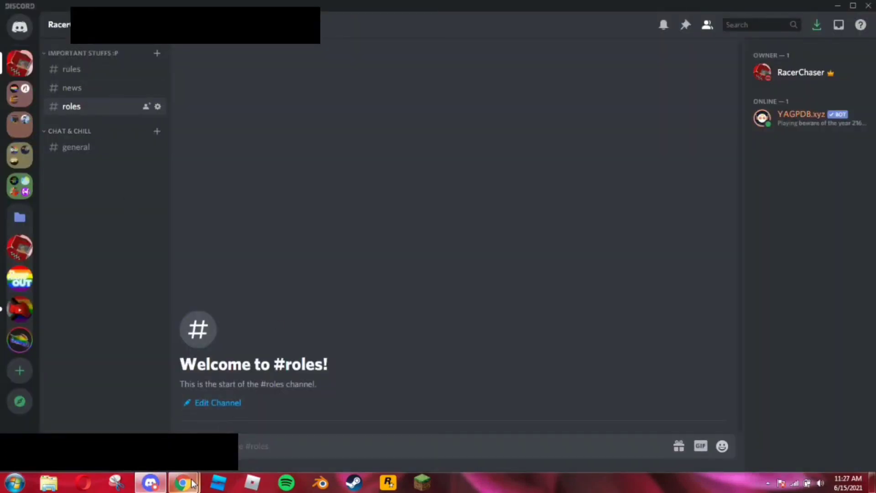
pyautogui.click(151, 483)
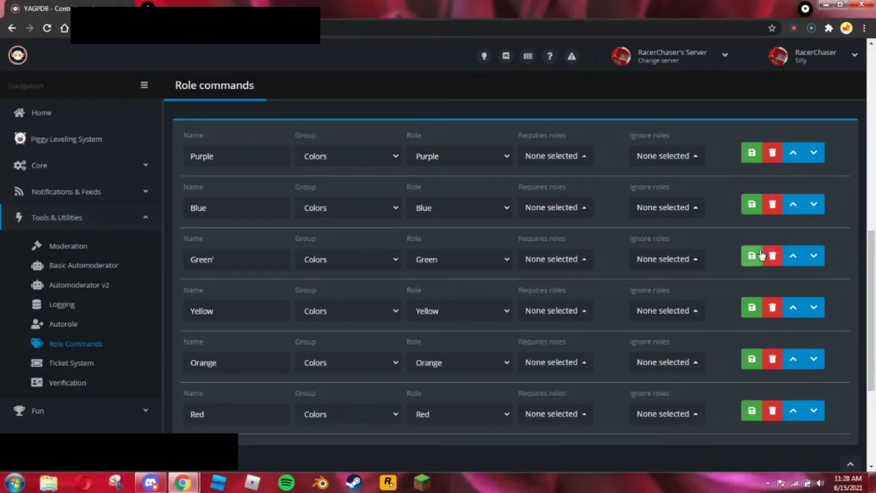
pyautogui.scroll(2, 758, 222)
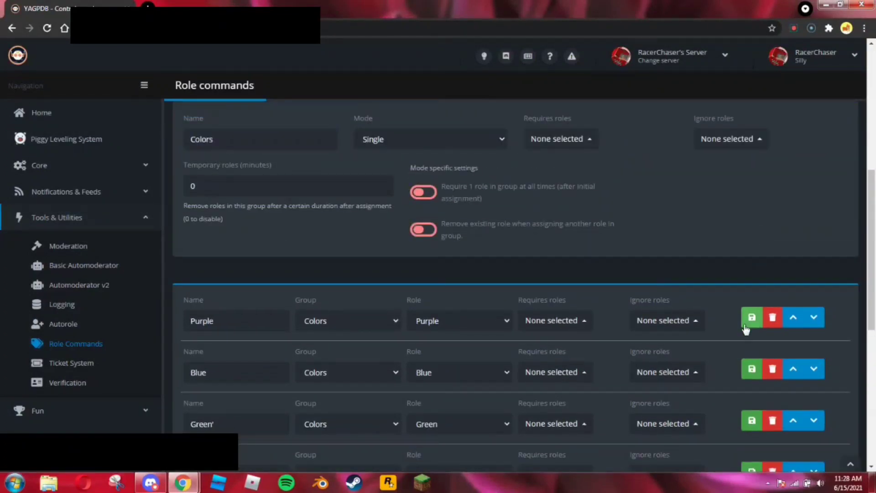
pyautogui.scroll(2, 744, 319)
pyautogui.scroll(2, 742, 330)
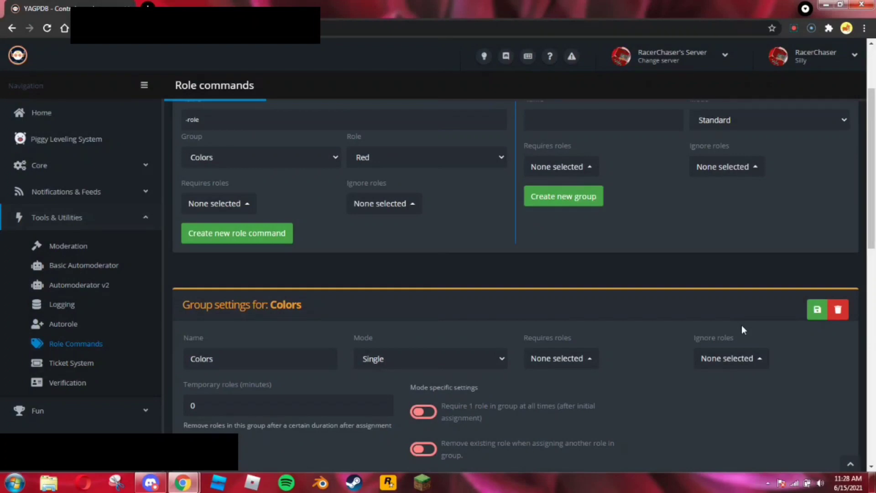
pyautogui.scroll(-2, 741, 325)
pyautogui.scroll(3, 740, 326)
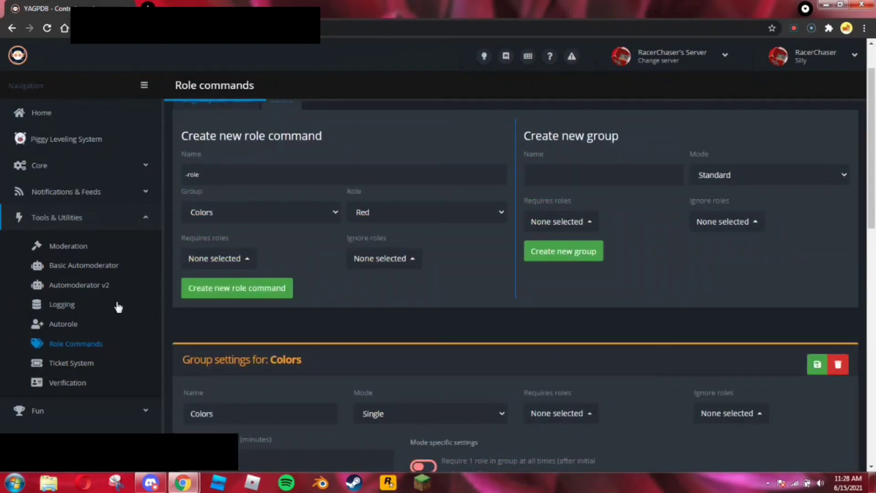
# Switch to Discord and send the command "-RoleMenu create Colors -rr -nodm" in the #roles channel, replacing the [Name] placeholder with Colors.
pyautogui.click(150, 482)
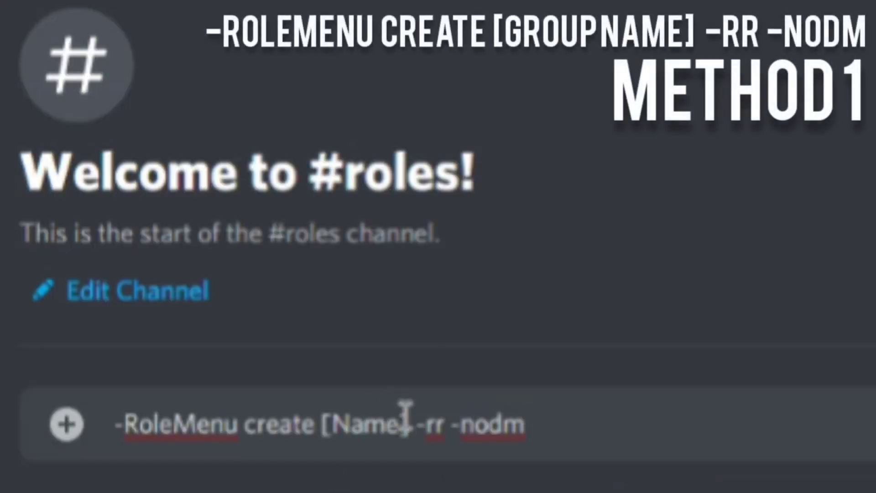
pyautogui.moveTo(400, 425); pyautogui.dragTo(325, 438)
pyautogui.press('BackSpace')
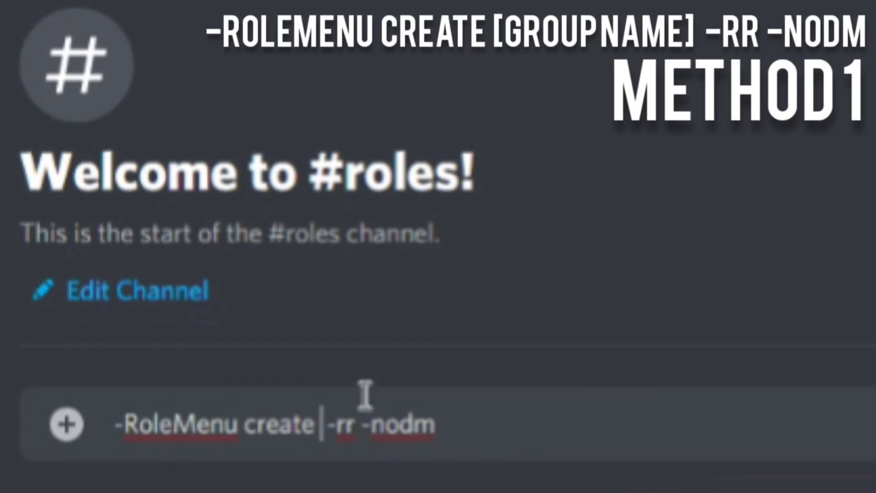
pyautogui.write('Colors')
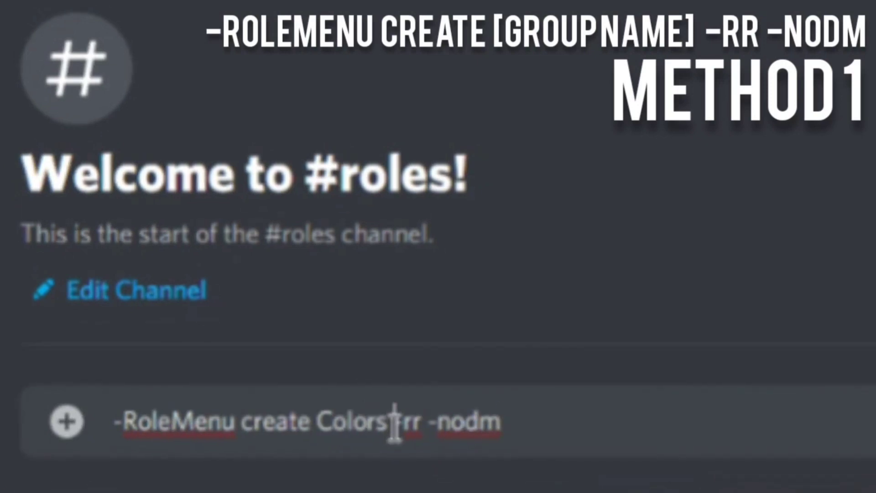
pyautogui.moveTo(398, 422); pyautogui.dragTo(425, 419)
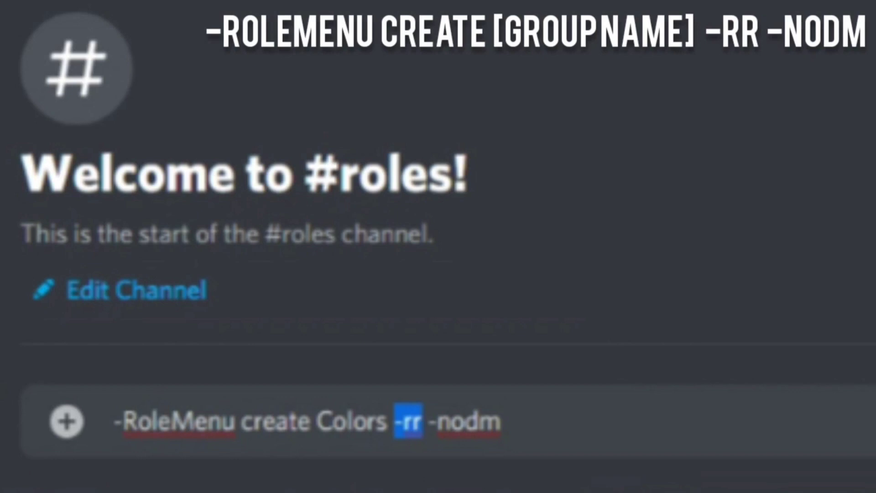
pyautogui.click(578, 432)
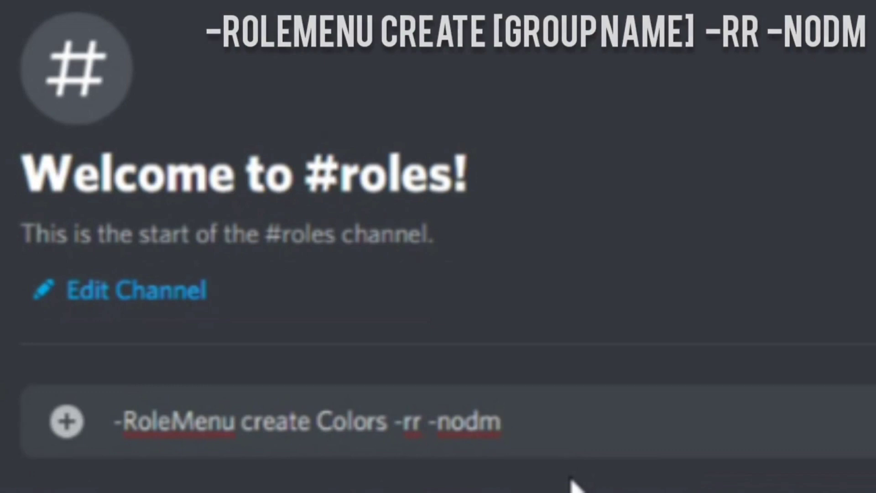
pyautogui.press('Return')
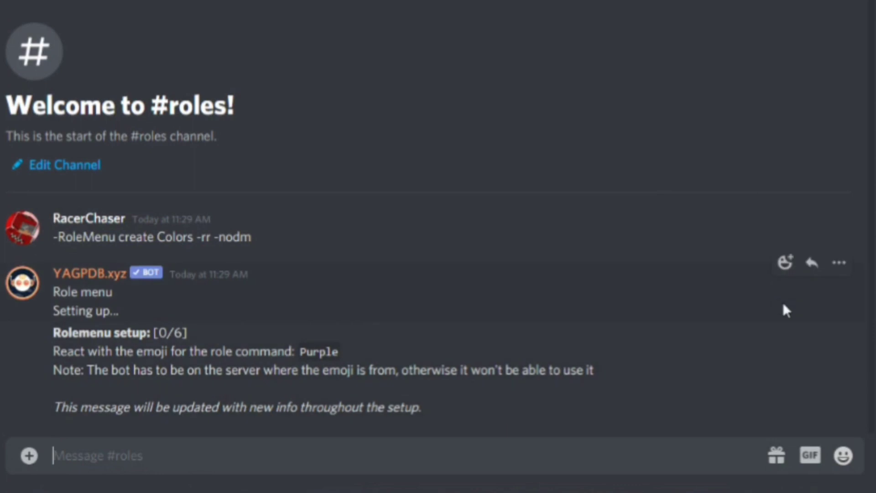
# React to the bot's role menu setup message with purple_circle for the Purple role and the blue circle emoji for the Blue role.
pyautogui.click(785, 314)
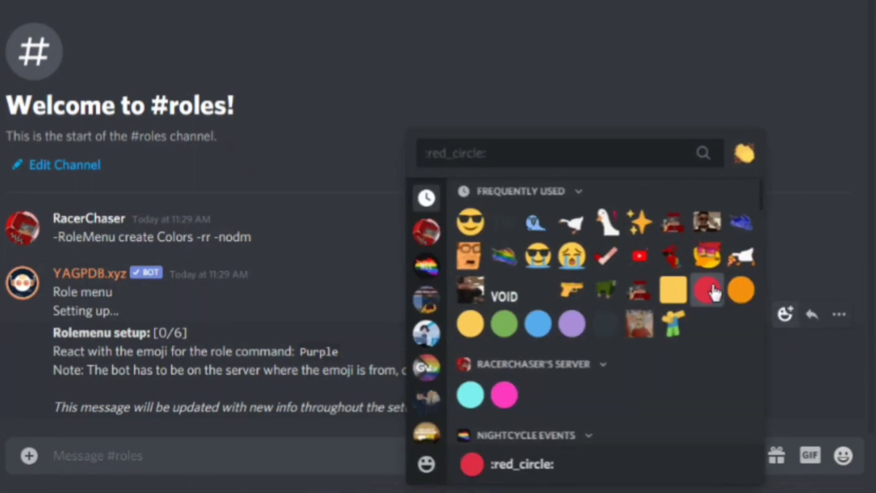
pyautogui.write('pur')
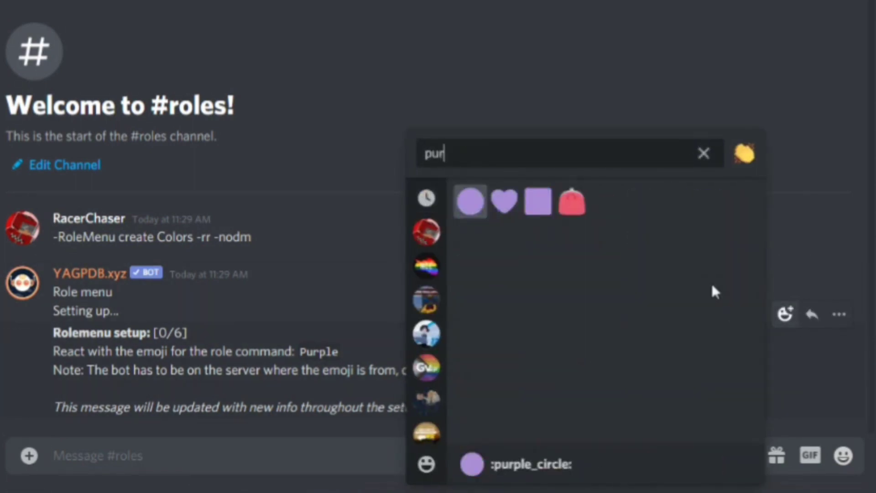
pyautogui.click(462, 214)
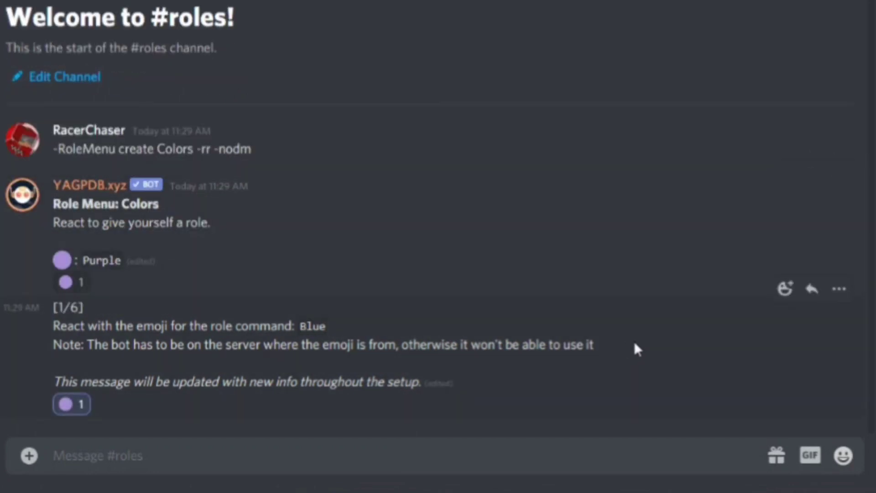
pyautogui.click(786, 294)
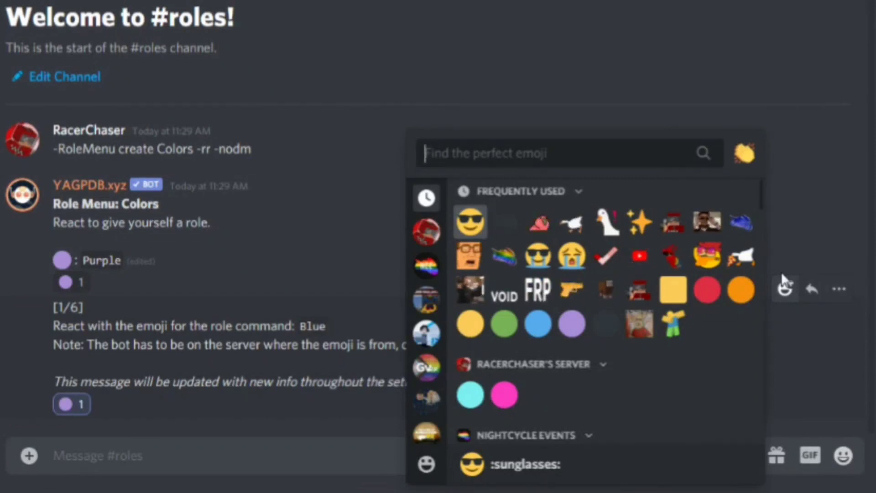
pyautogui.write('blue')
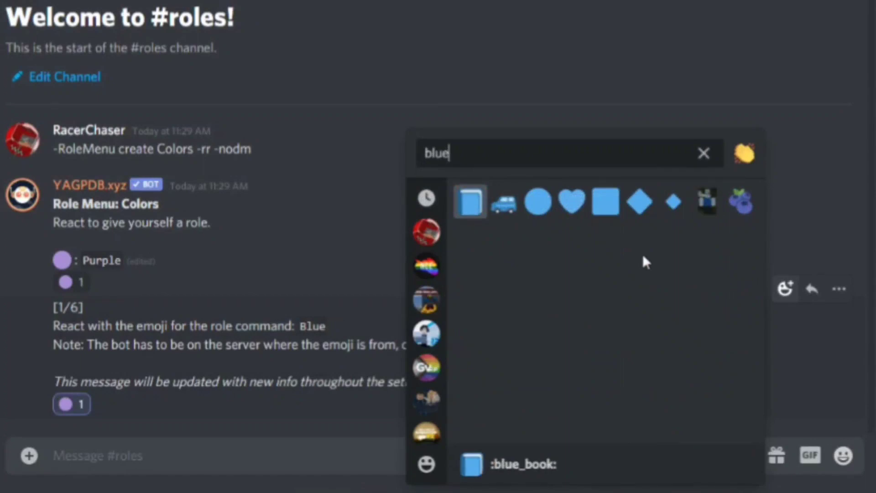
pyautogui.click(538, 201)
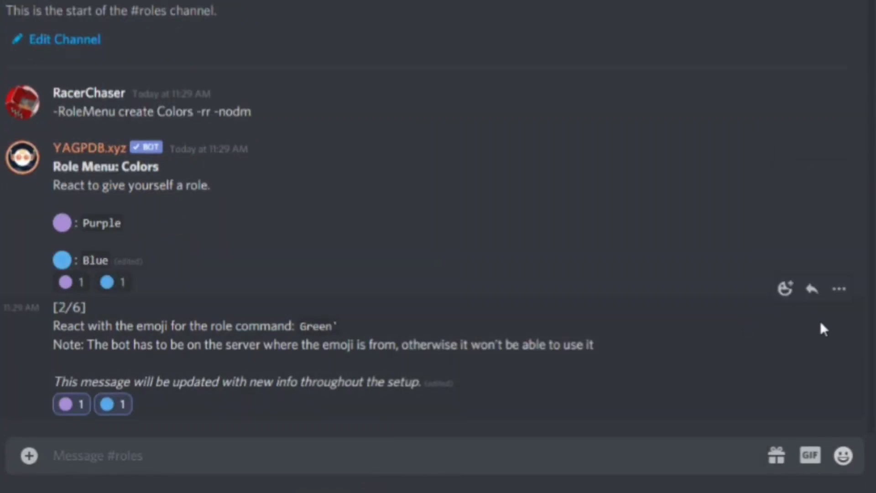
# React to the setup message with the green circle emoji for the Green' role command and yellow_circle for the Yellow one.
pyautogui.click(784, 290)
pyautogui.write('gree')
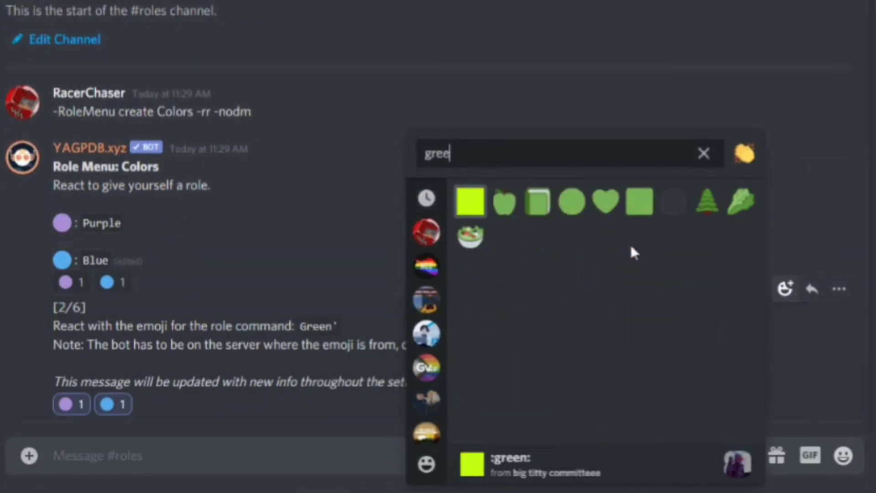
pyautogui.write('n')
pyautogui.click(572, 203)
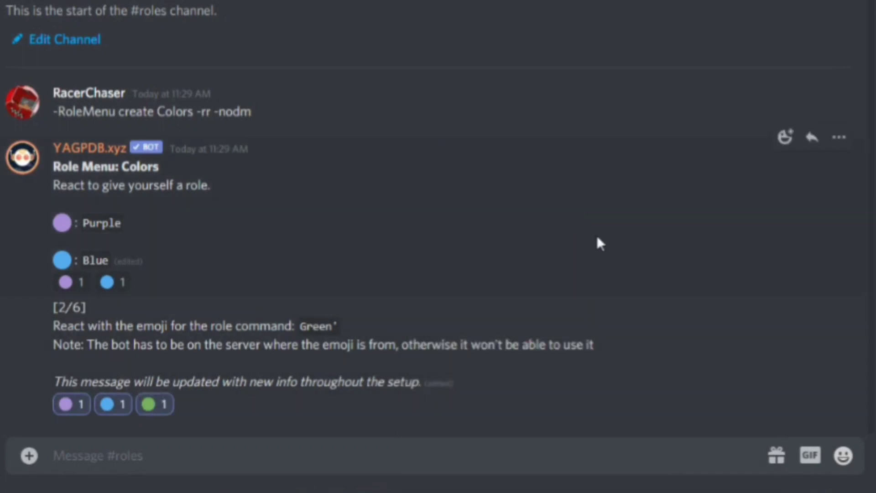
pyautogui.click(787, 296)
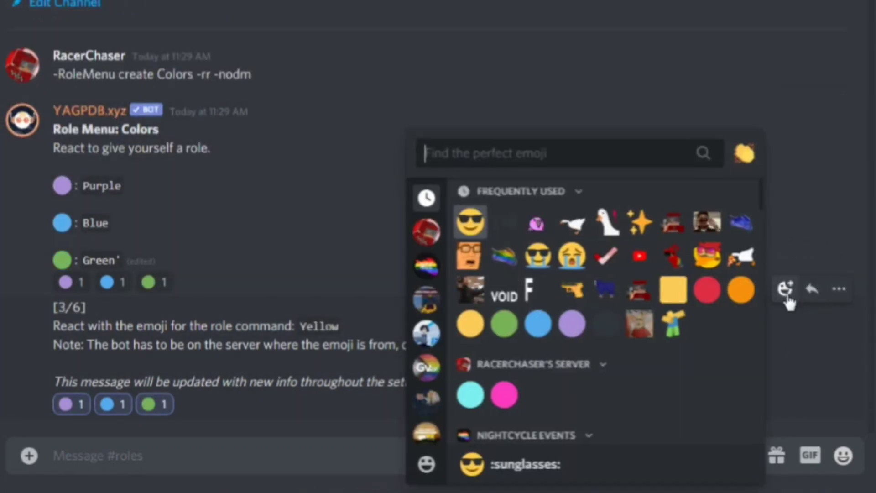
pyautogui.write('ye')
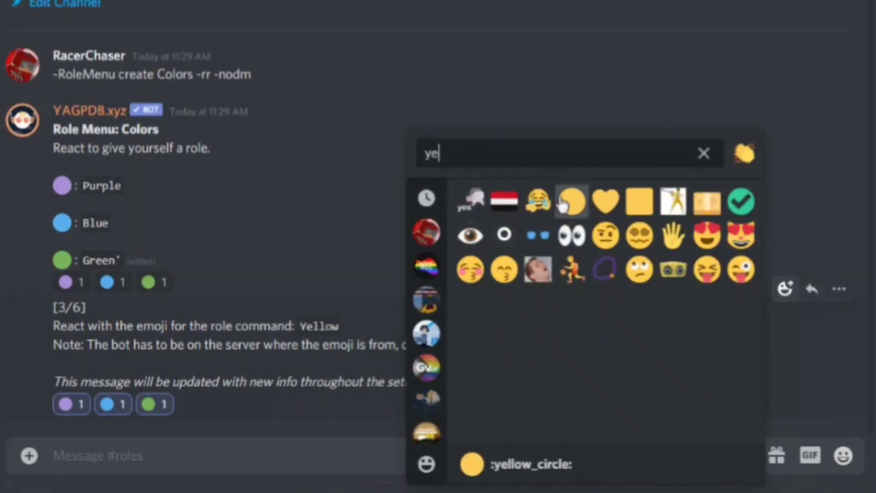
pyautogui.click(563, 203)
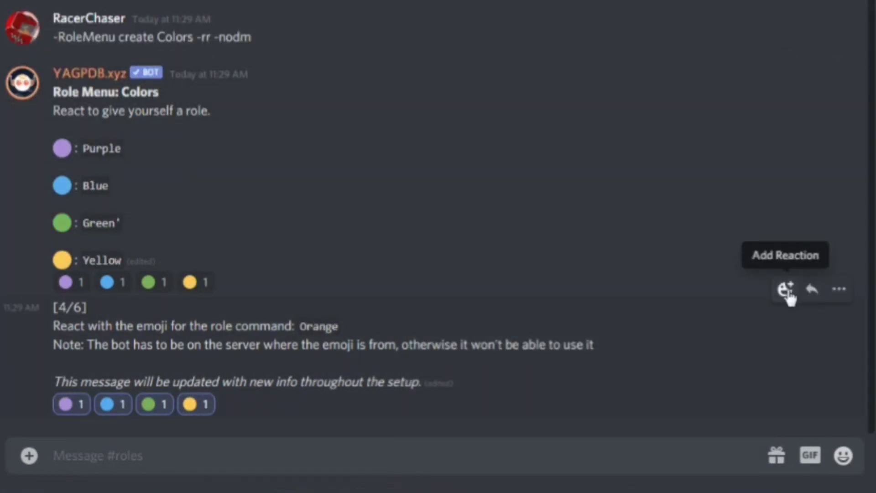